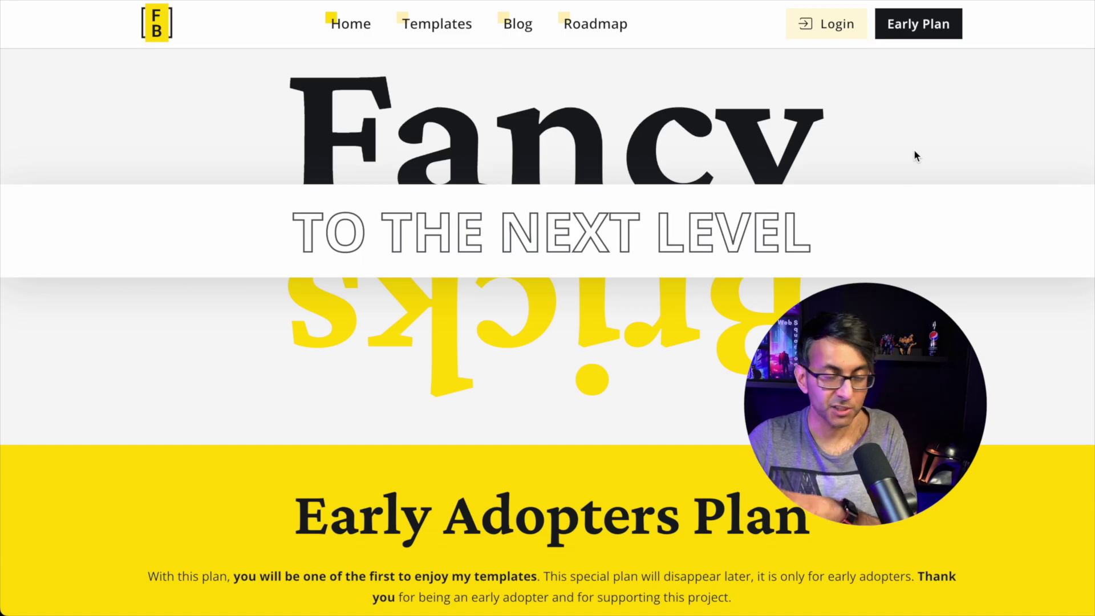
# Scroll the Fancy Bricks homepage to the Check it out cards and open the 10 – Content (Accordion) demo.
pyautogui.scroll(-15, 875, 193)
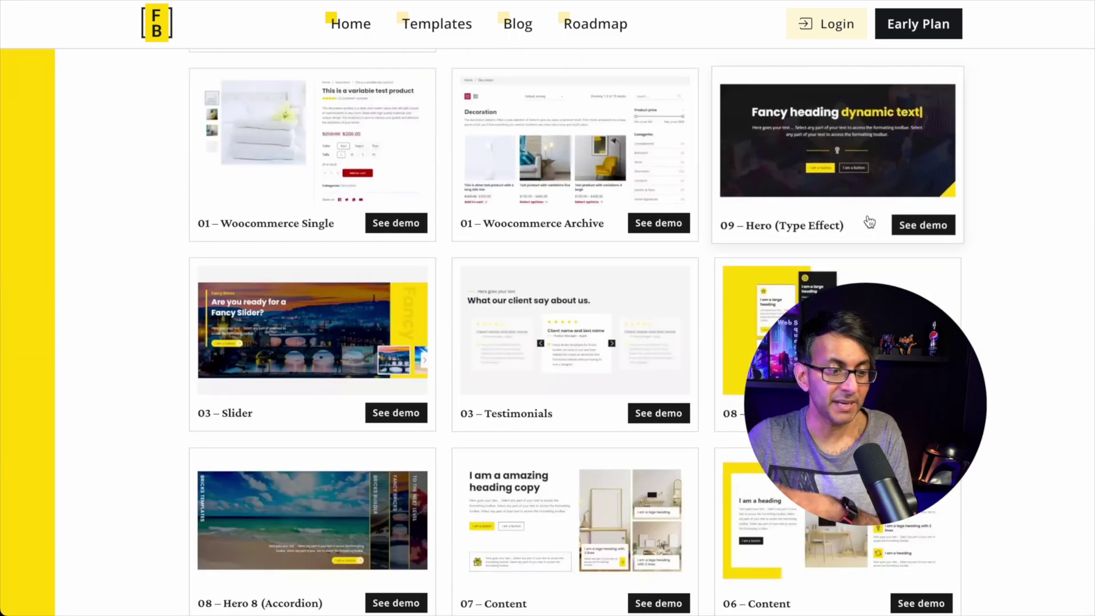
pyautogui.scroll(5, 869, 221)
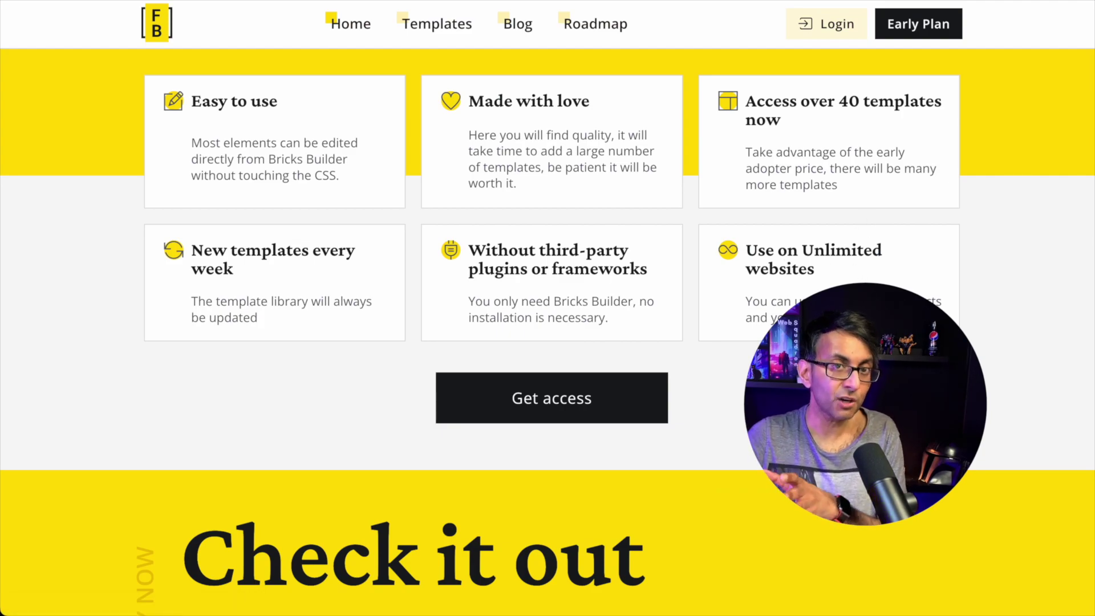
pyautogui.scroll(-5, 788, 265)
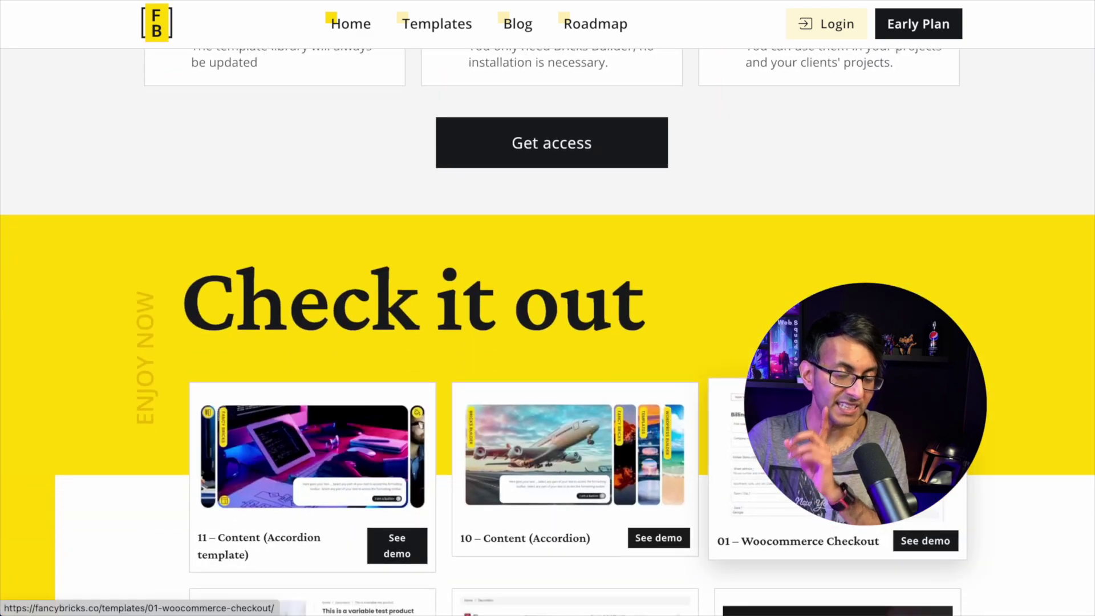
pyautogui.scroll(-2, 664, 454)
pyautogui.click(663, 450)
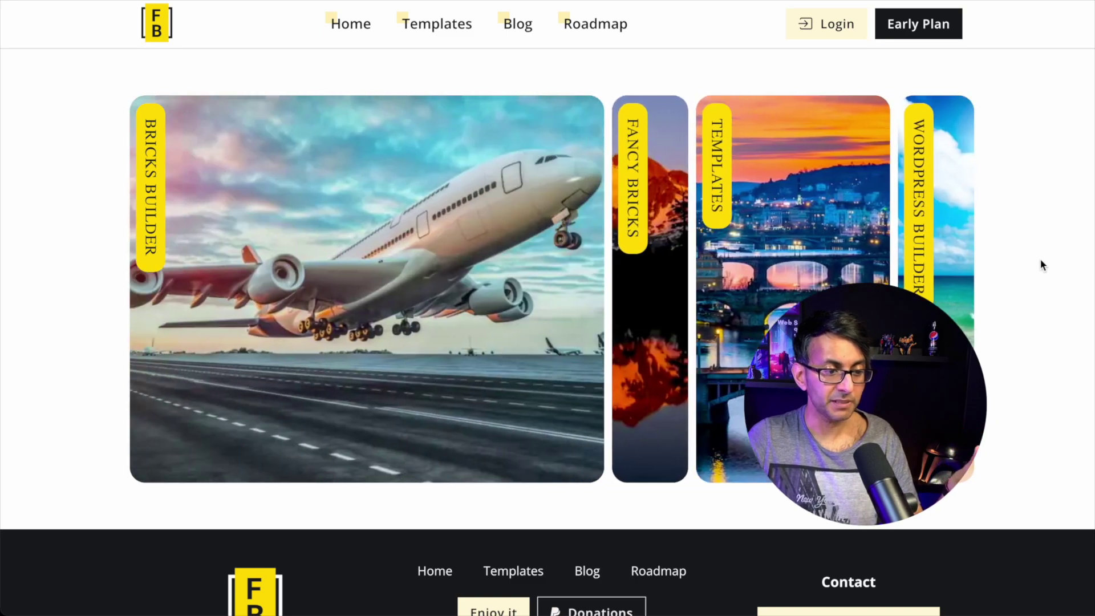
pyautogui.moveTo(555, 319)
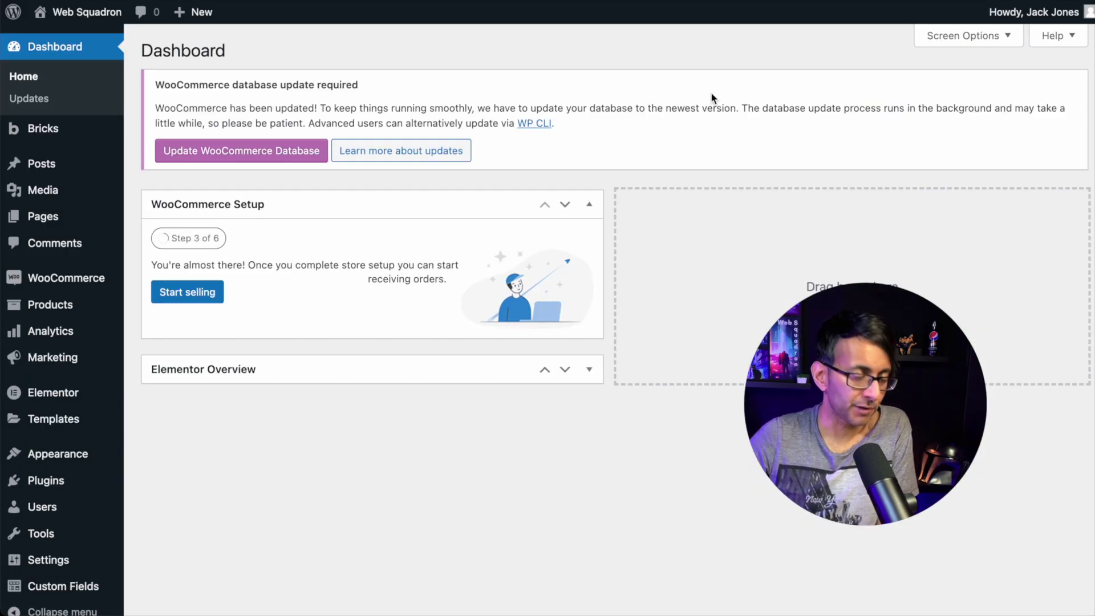
# Import the downloaded 10 – Content (Accordion) template file under Bricks > Templates.
pyautogui.moveTo(56, 131)
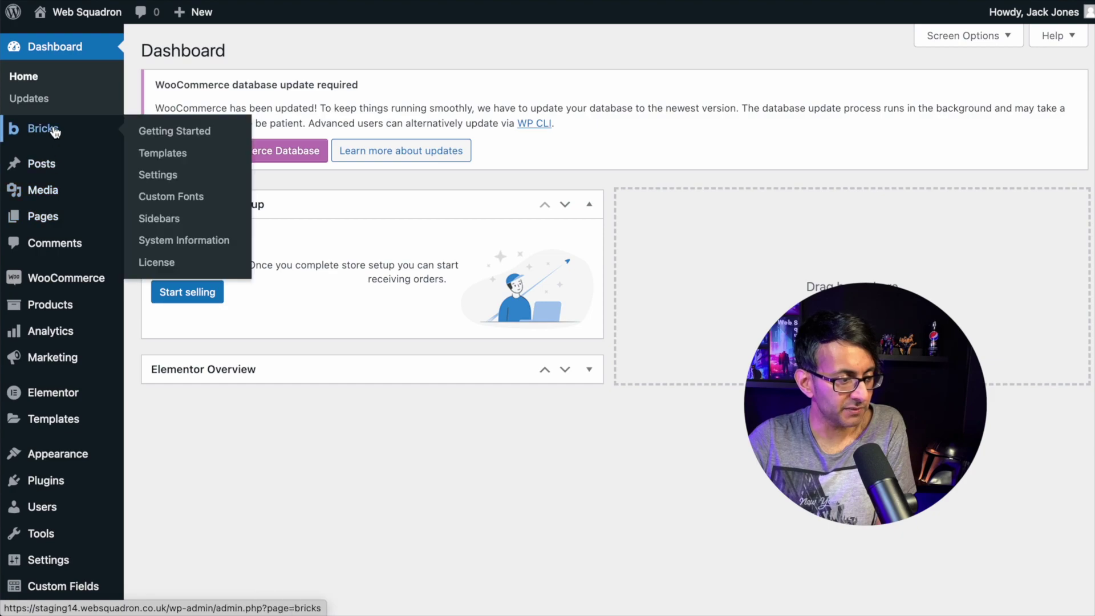
pyautogui.click(163, 153)
pyautogui.click(384, 54)
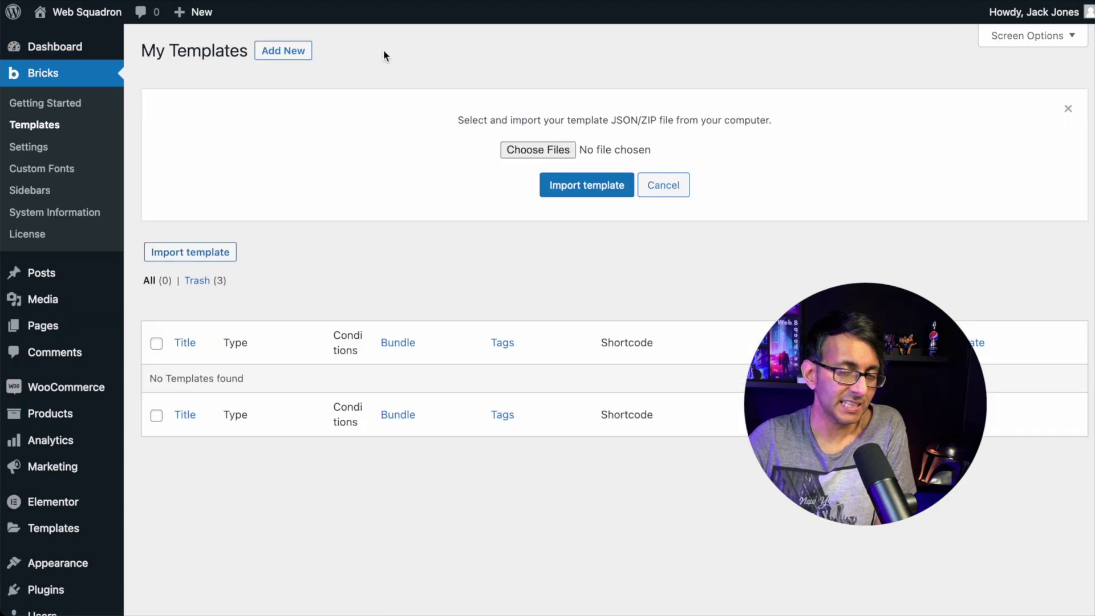
pyautogui.click(556, 155)
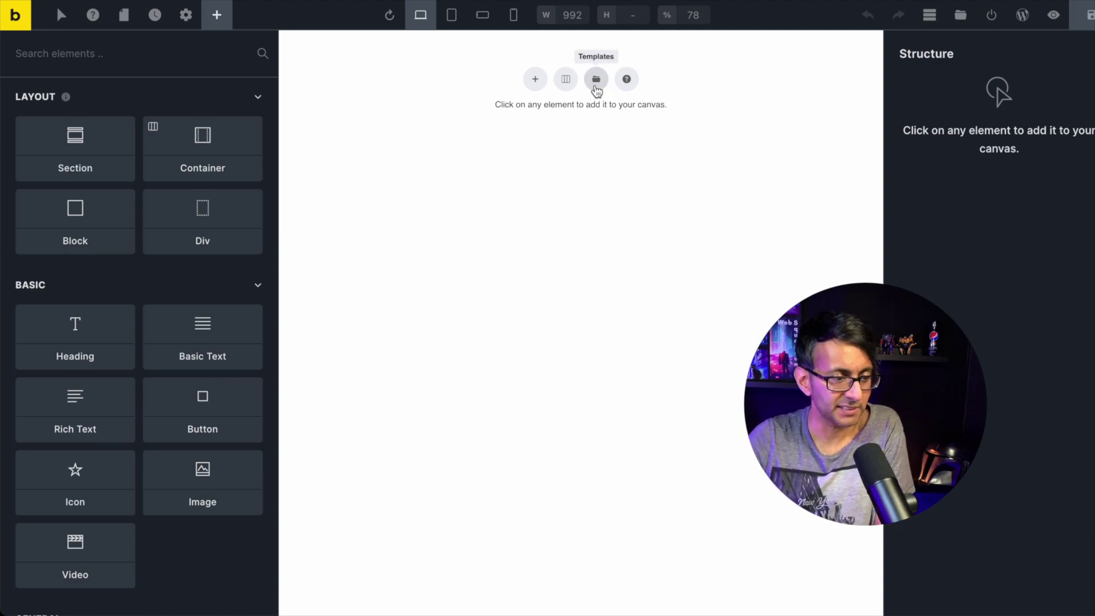
# Insert 10 - Content (Accordion) from My Templates into the blank page.
pyautogui.click(597, 80)
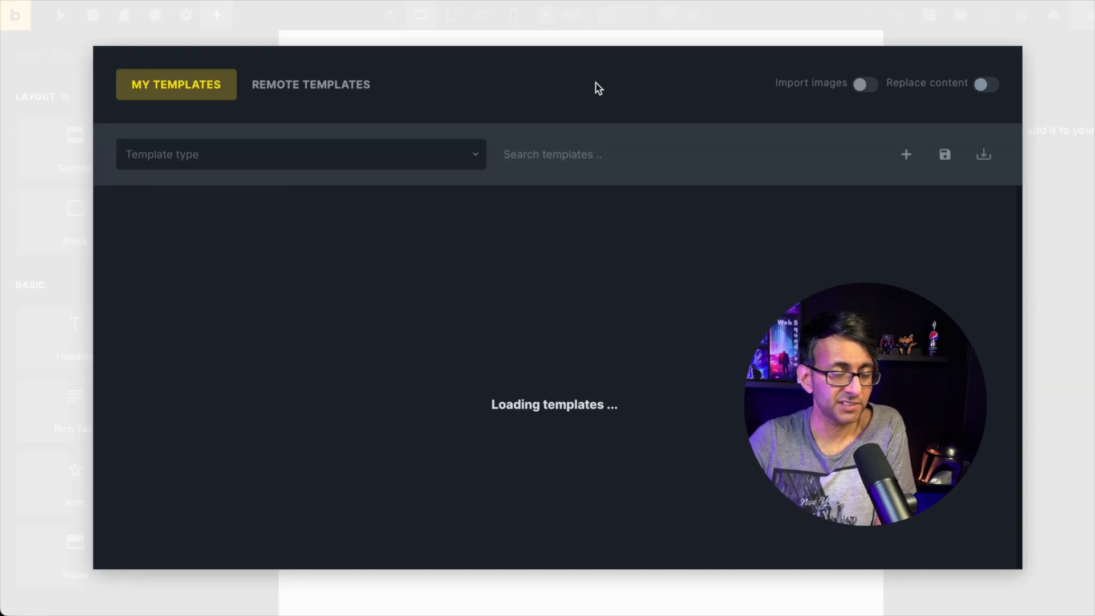
pyautogui.moveTo(298, 323)
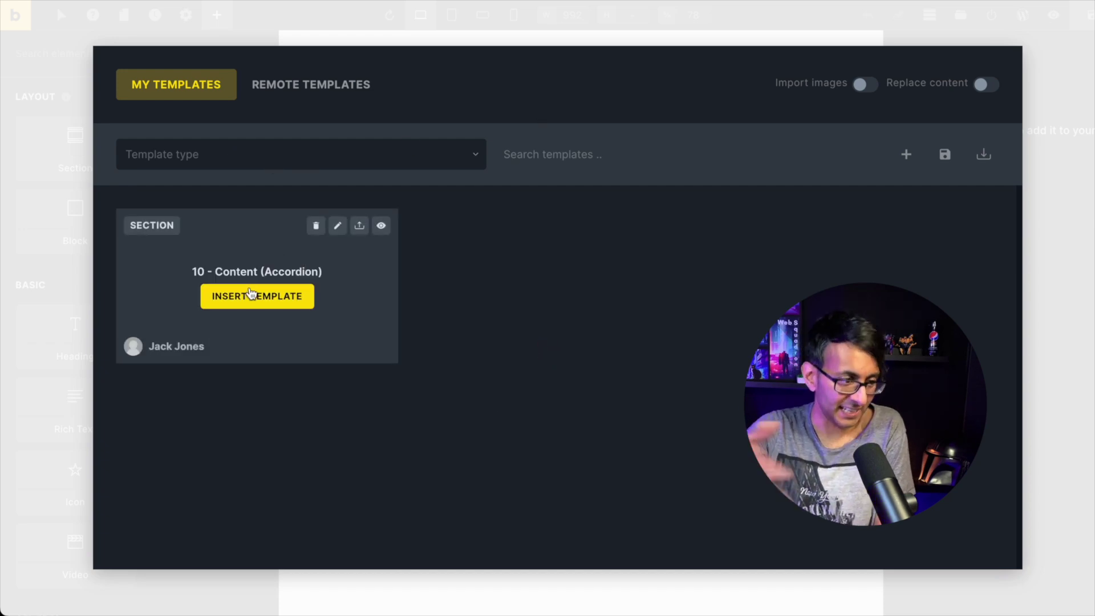
pyautogui.click(251, 297)
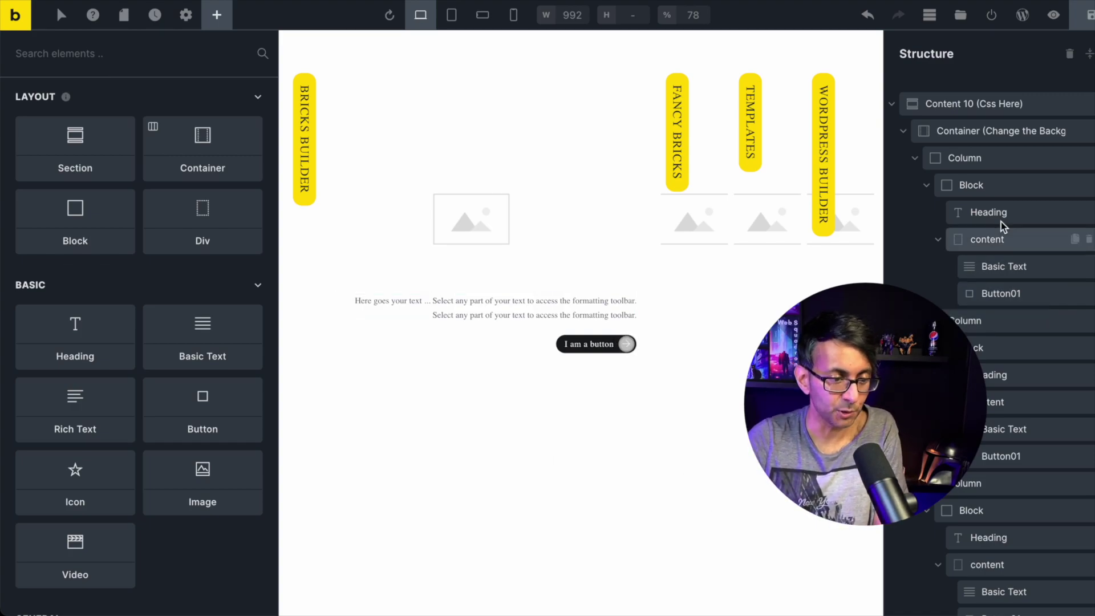
# Select the Container, then the first Column, then its Block element, with the Style tab showing.
pyautogui.click(903, 132)
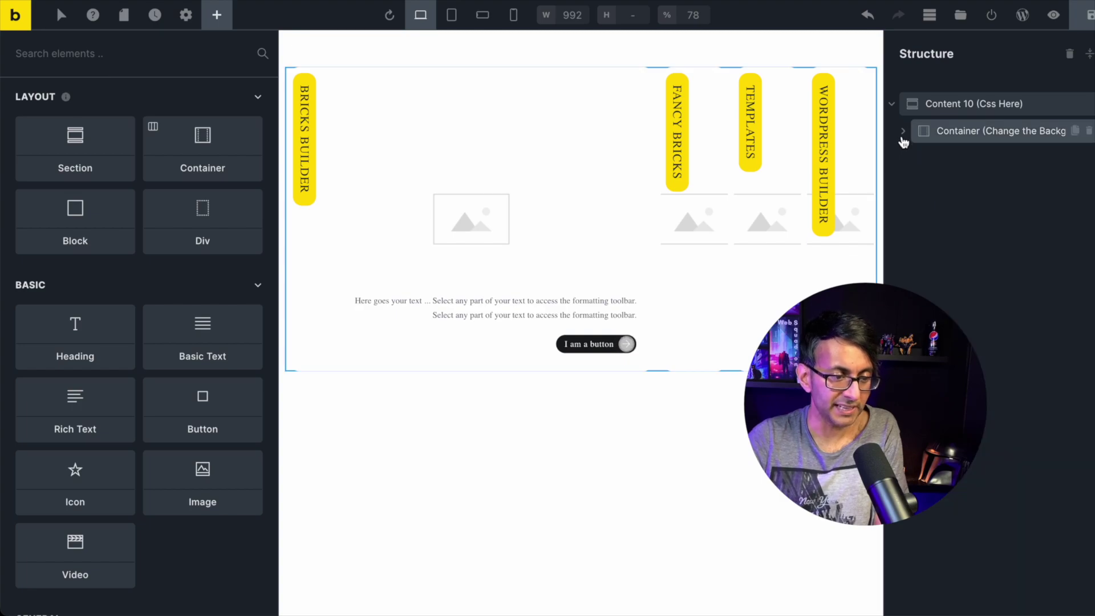
pyautogui.click(902, 132)
pyautogui.click(980, 104)
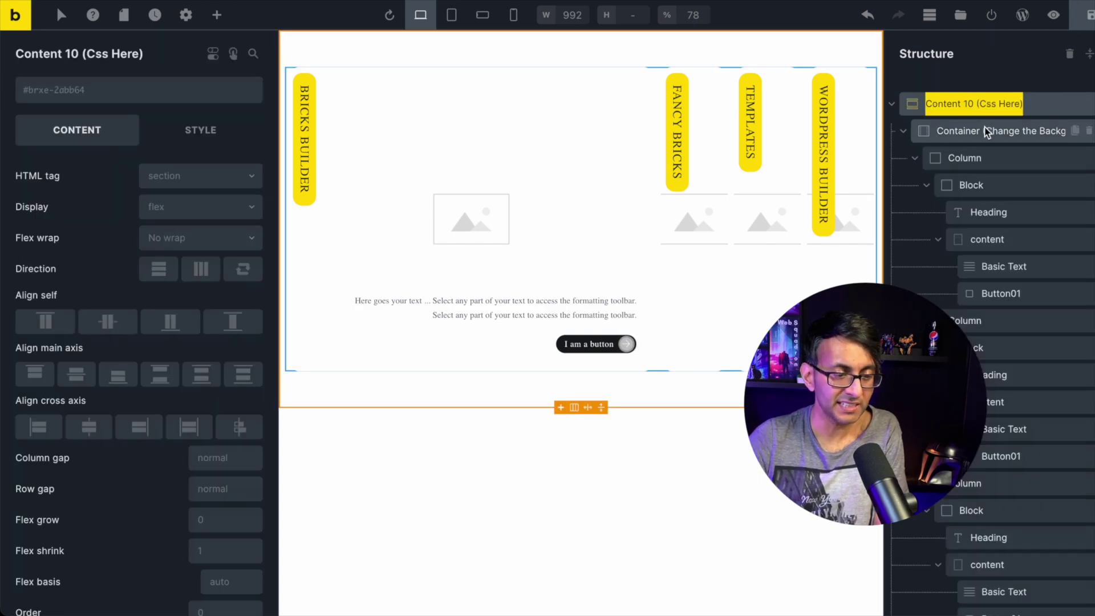
pyautogui.click(985, 131)
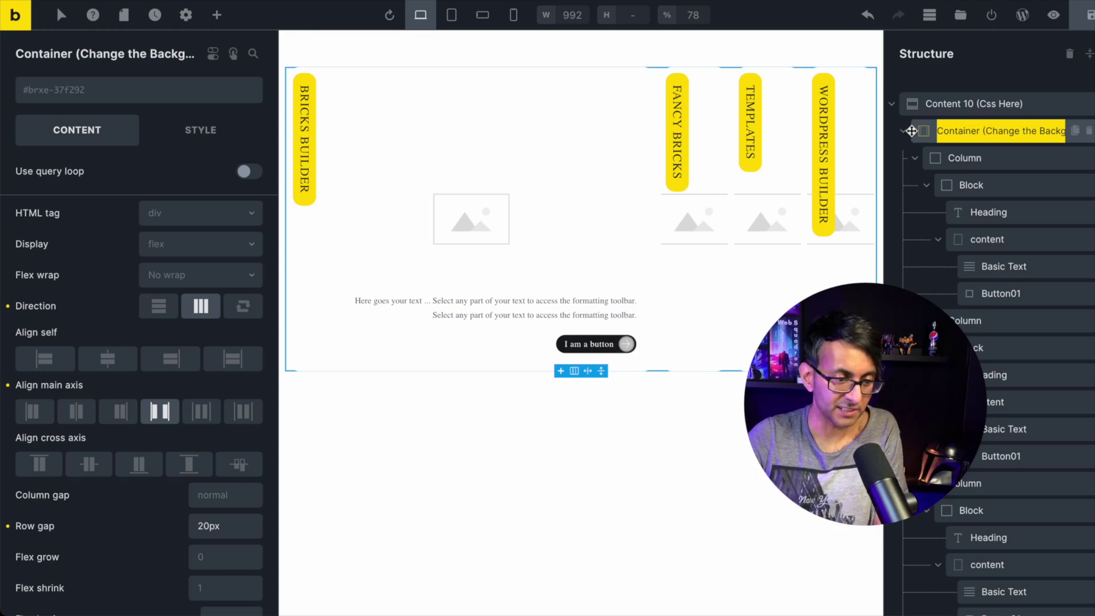
pyautogui.click(1011, 160)
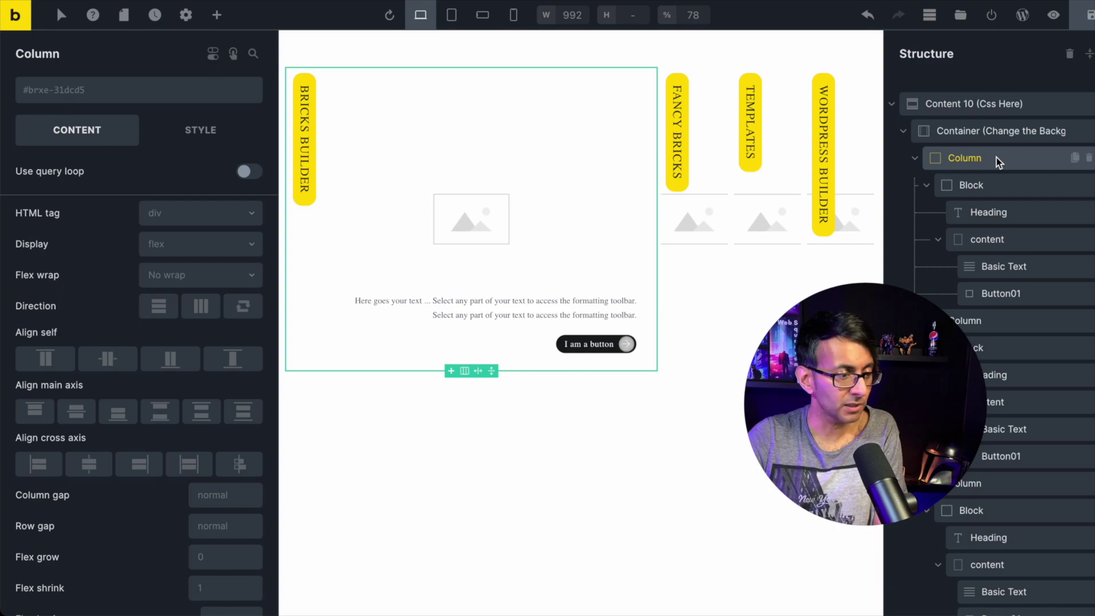
pyautogui.click(196, 131)
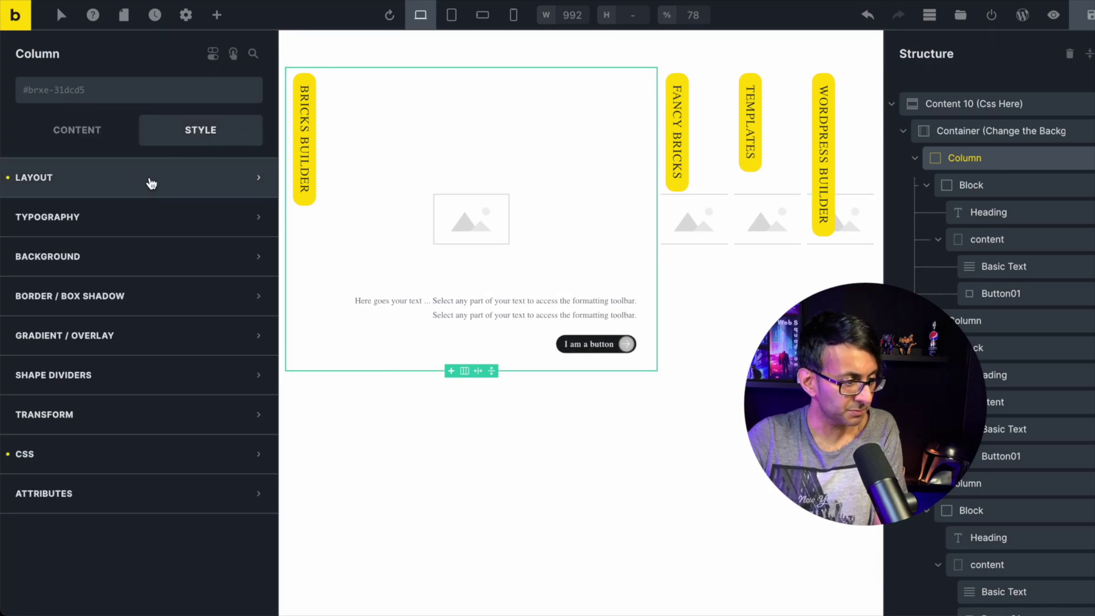
pyautogui.click(995, 185)
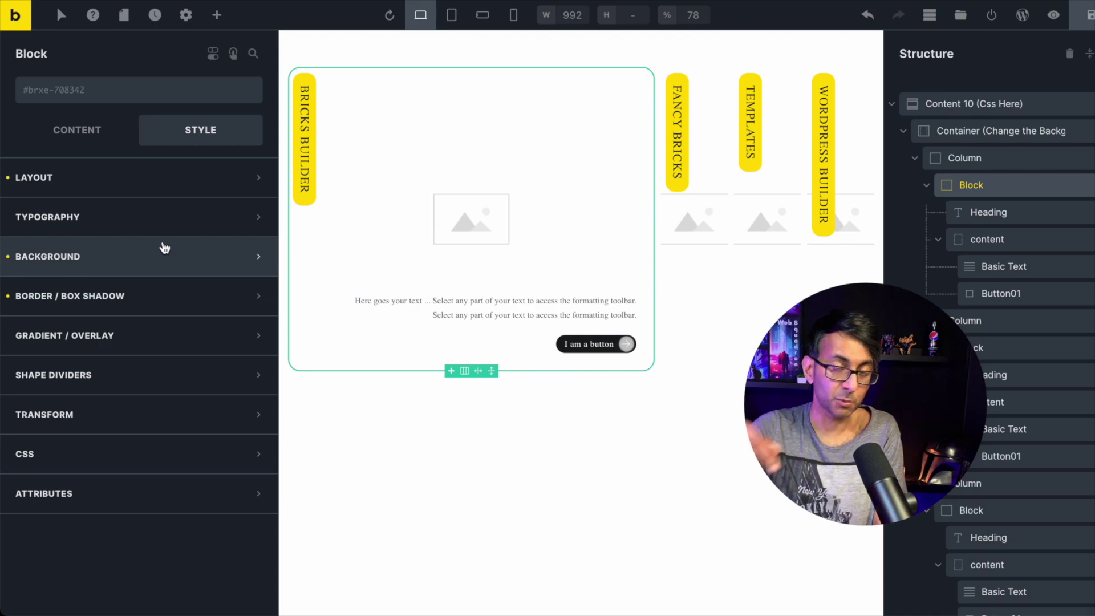
# Set the orange fantasy landscape image from the Media Library as the first Block's background.
pyautogui.click(164, 247)
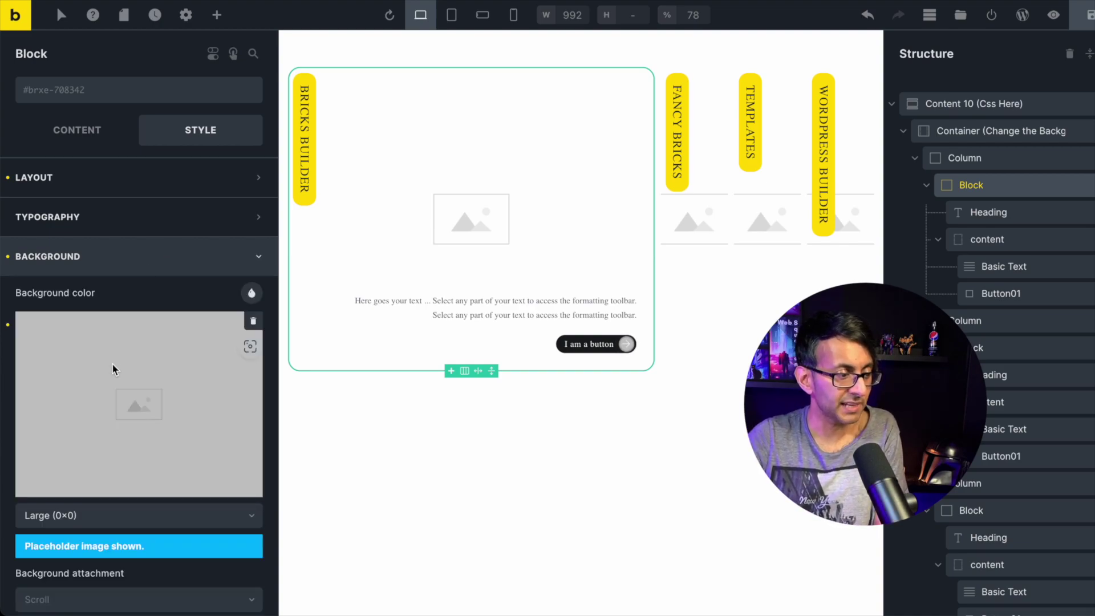
pyautogui.click(115, 372)
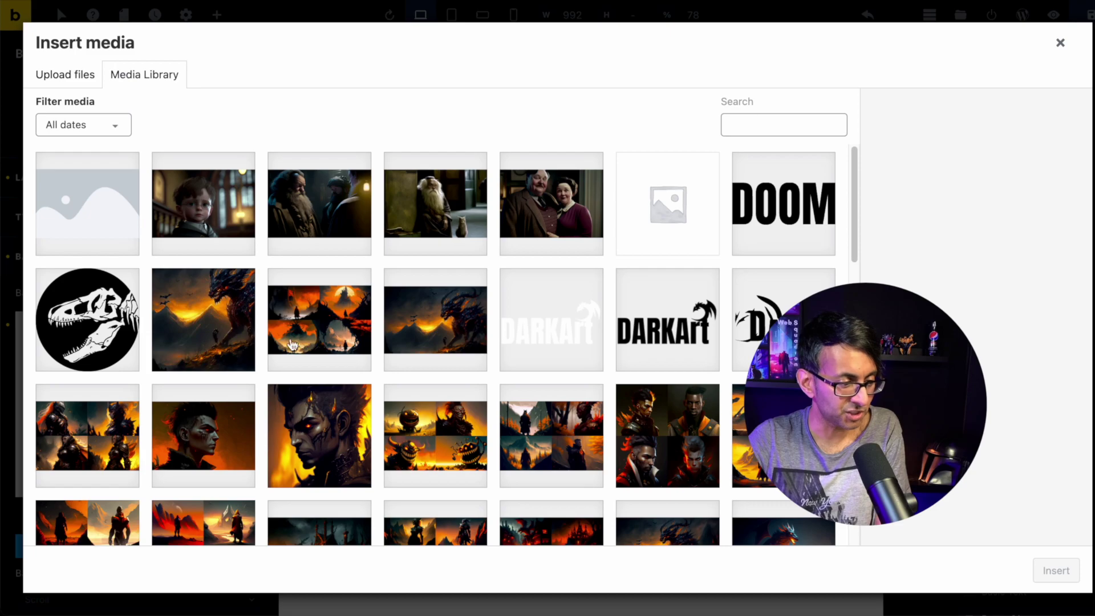
pyautogui.click(293, 345)
pyautogui.click(1044, 569)
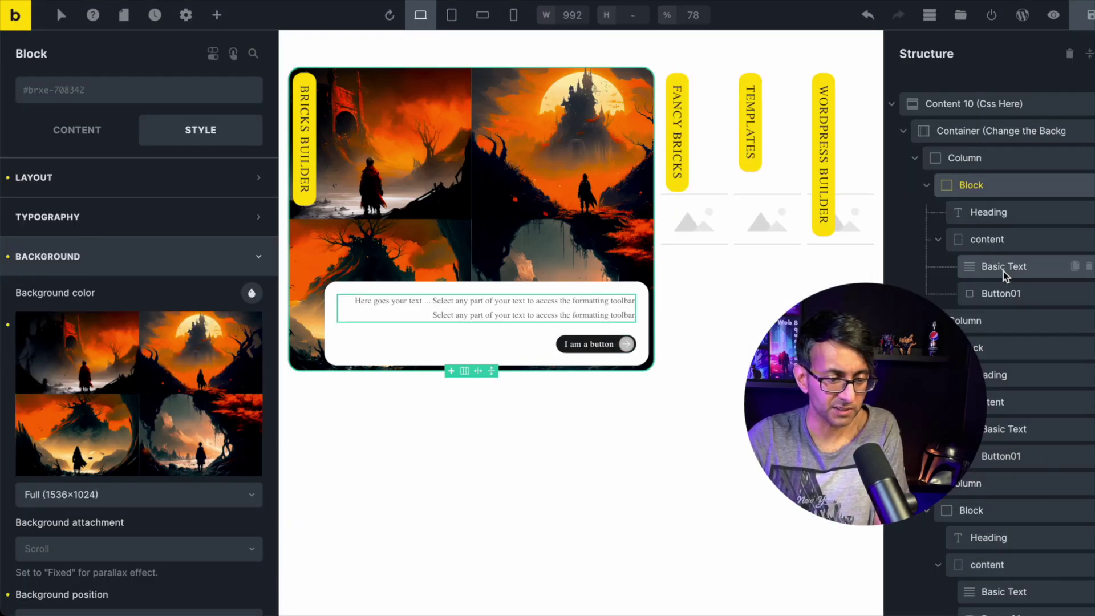
pyautogui.click(1013, 241)
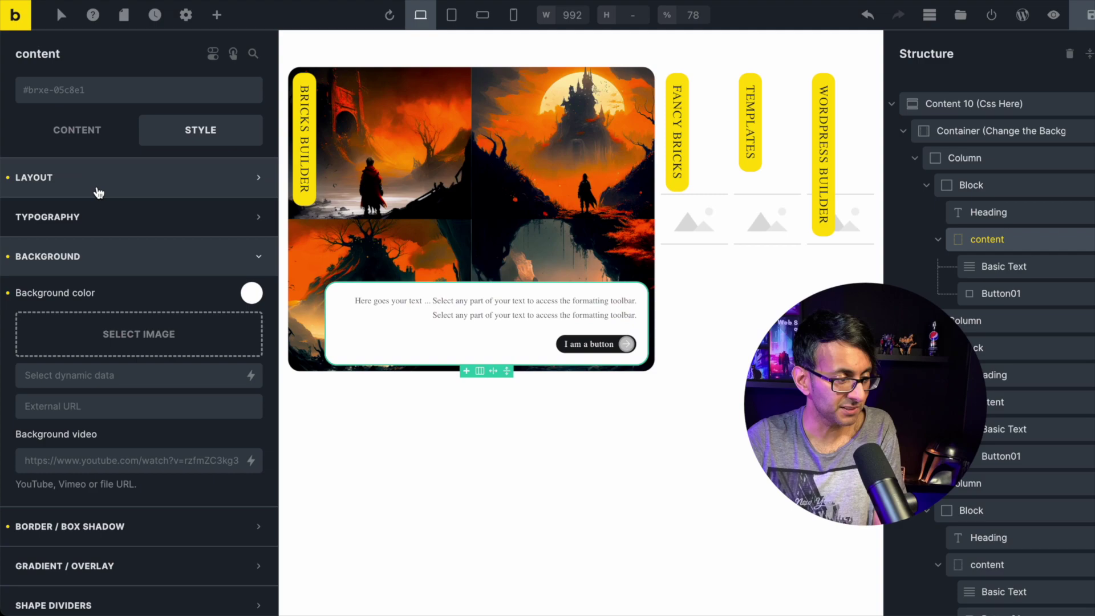
# Give the content box a yellow #ffde59 background colour, then collapse the element tree.
pyautogui.click(252, 293)
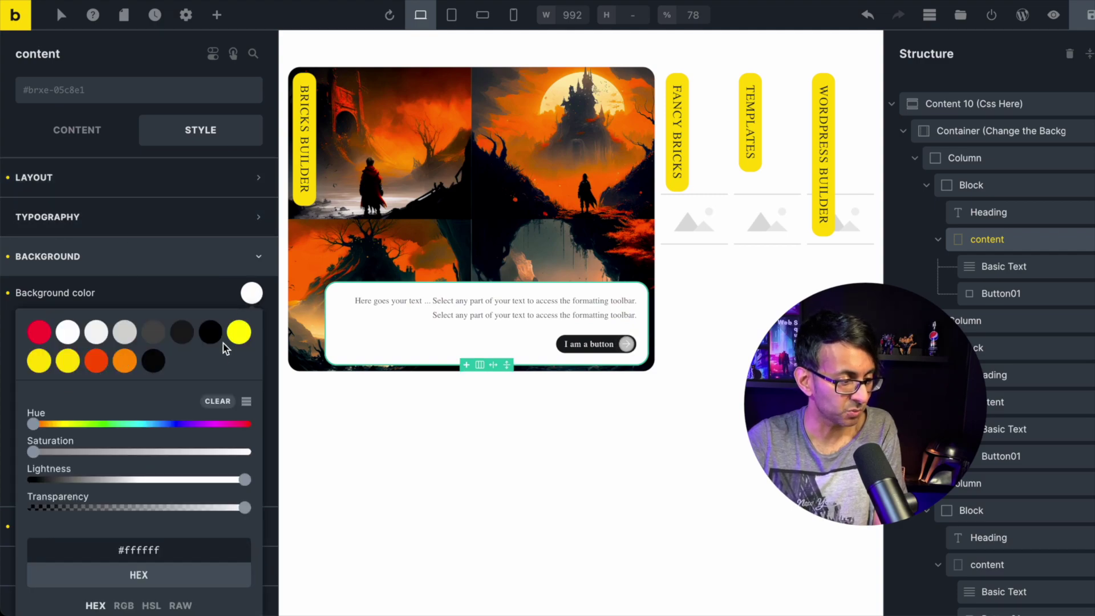
pyautogui.click(67, 360)
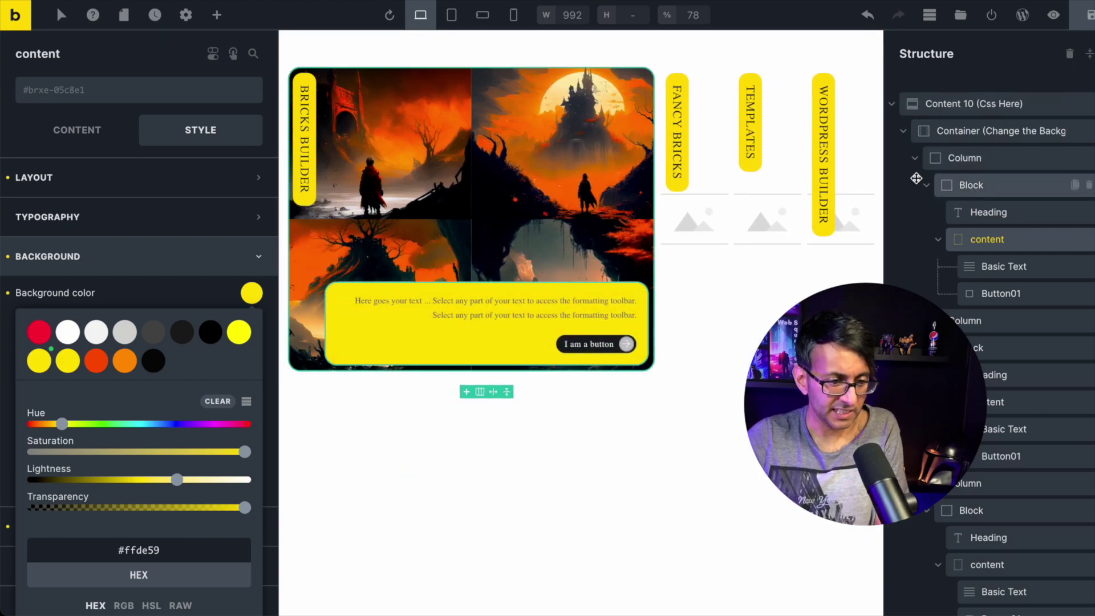
pyautogui.click(914, 158)
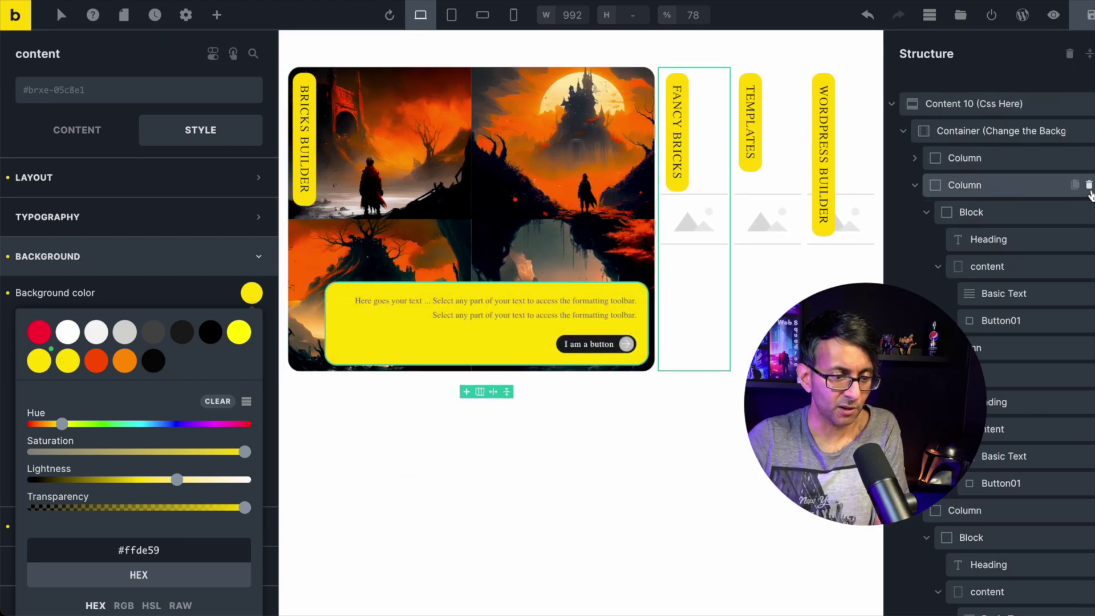
pyautogui.click(1088, 54)
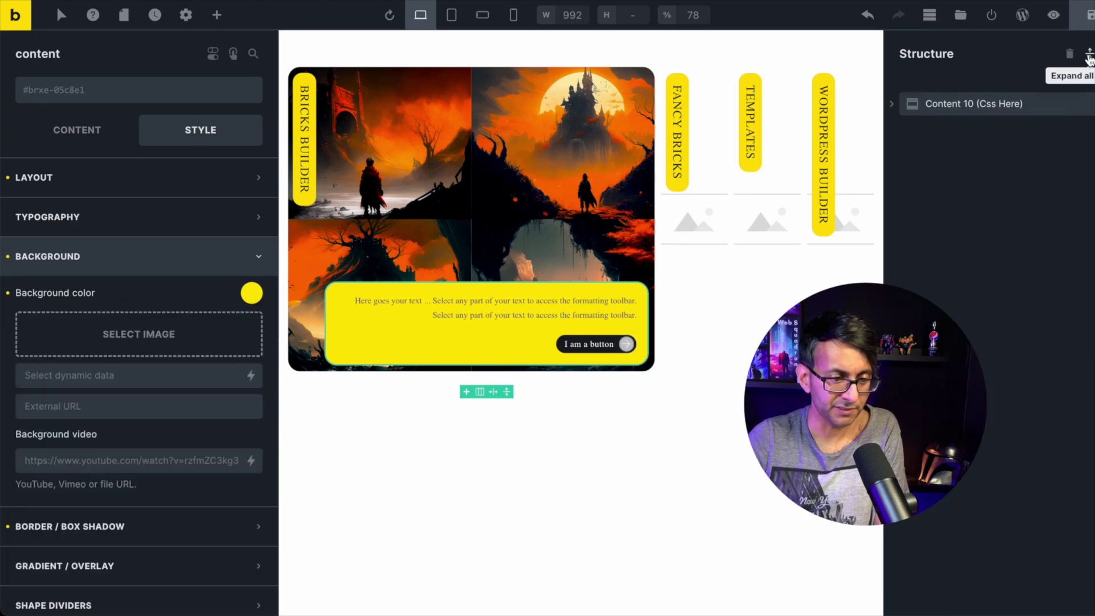
# Delete the three placeholder columns, leaving only the fantasy-image column.
pyautogui.click(892, 105)
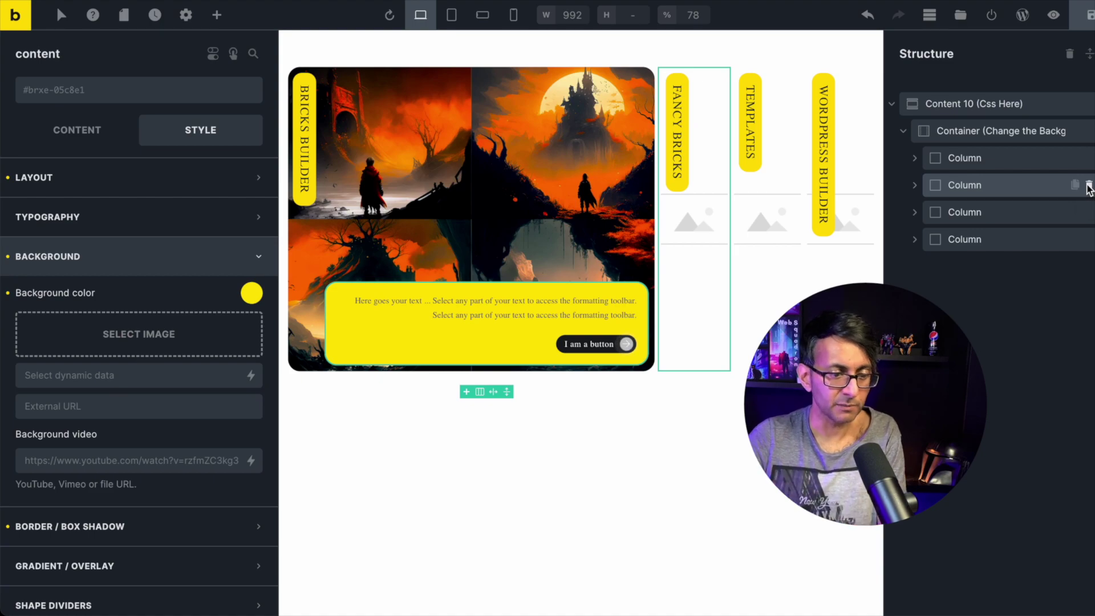
pyautogui.click(1088, 186)
pyautogui.click(1088, 187)
pyautogui.click(1089, 187)
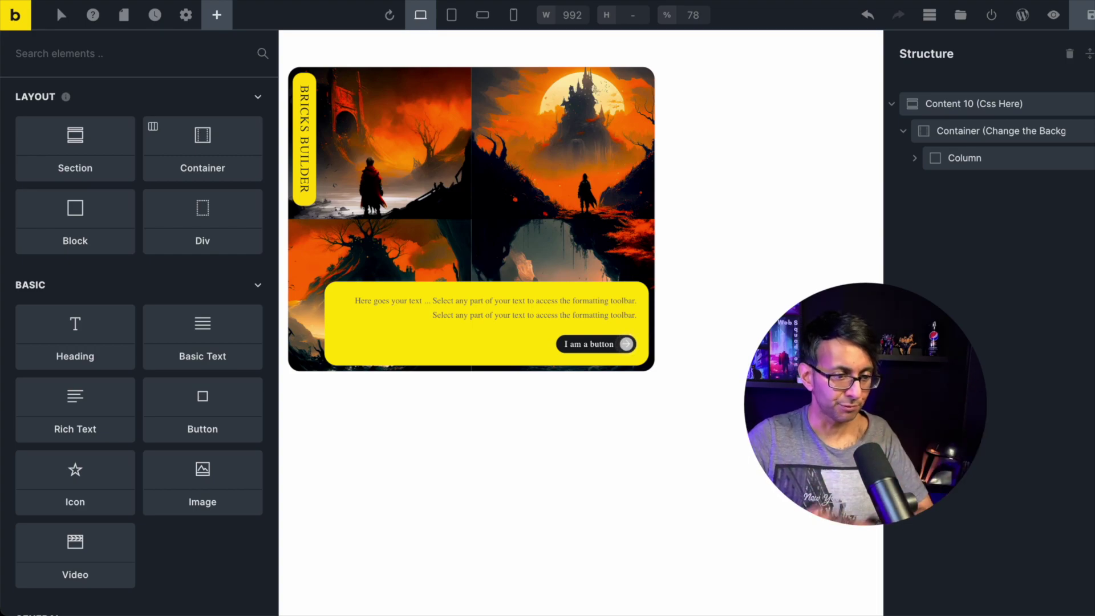
# Duplicate the fantasy-image column several times.
pyautogui.click(1074, 158)
pyautogui.click(1074, 157)
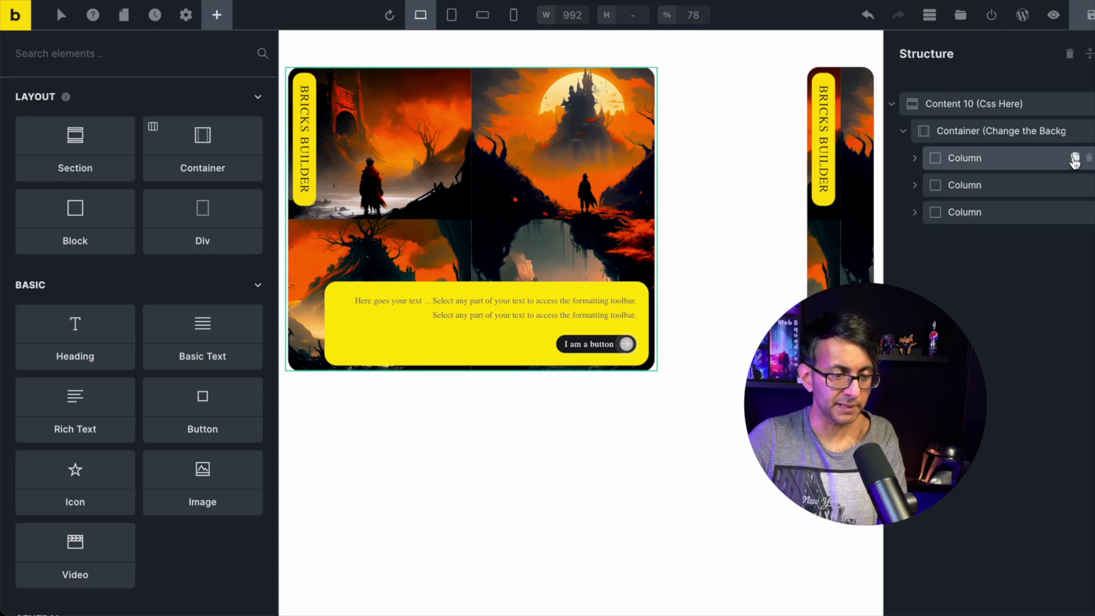
pyautogui.click(1074, 157)
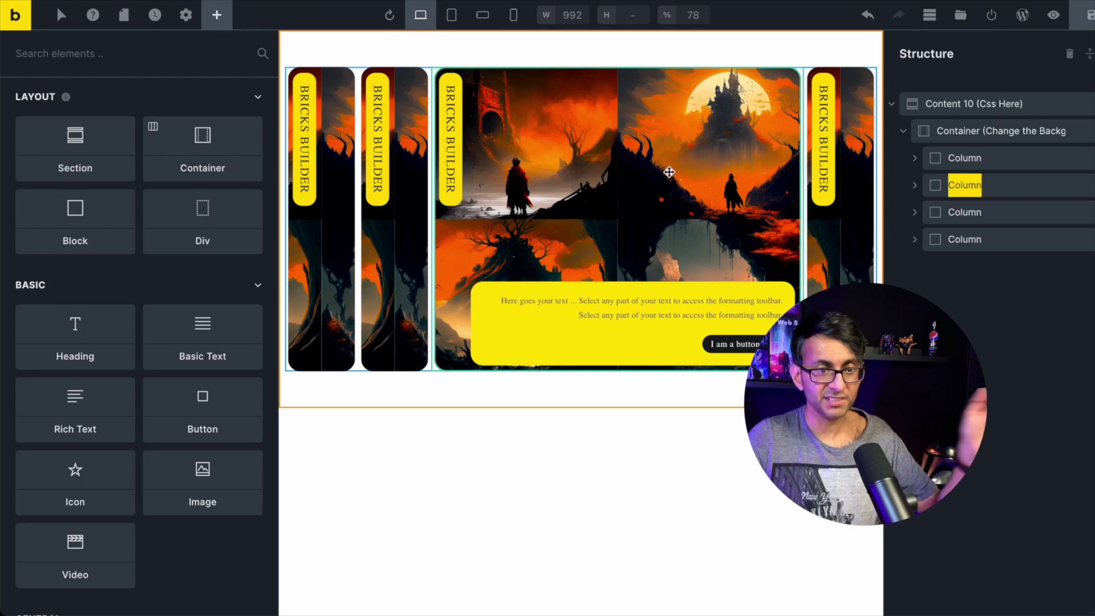
pyautogui.click(1075, 162)
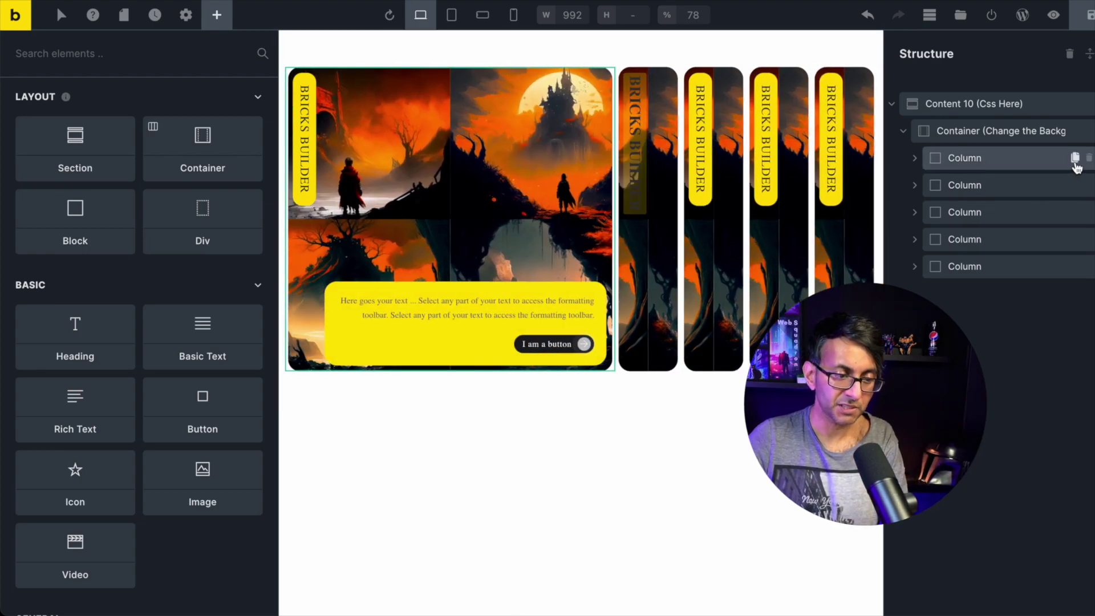
pyautogui.click(1074, 162)
pyautogui.click(1075, 162)
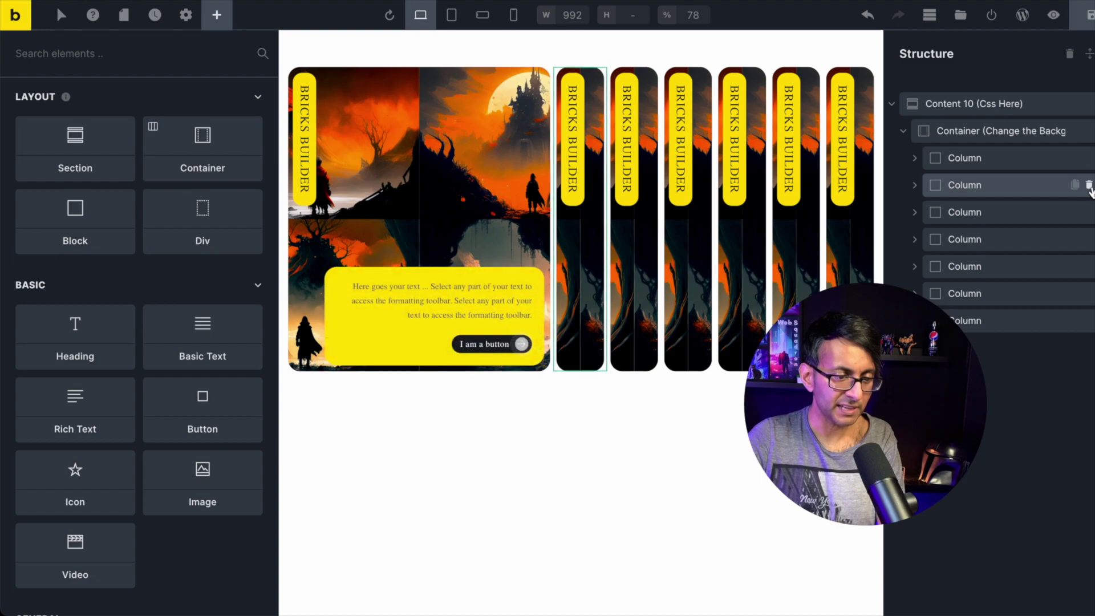
# Remove the extra column copies and re-duplicate until three image columns remain.
pyautogui.click(1089, 185)
pyautogui.click(1088, 185)
pyautogui.click(1088, 185)
pyautogui.click(1089, 185)
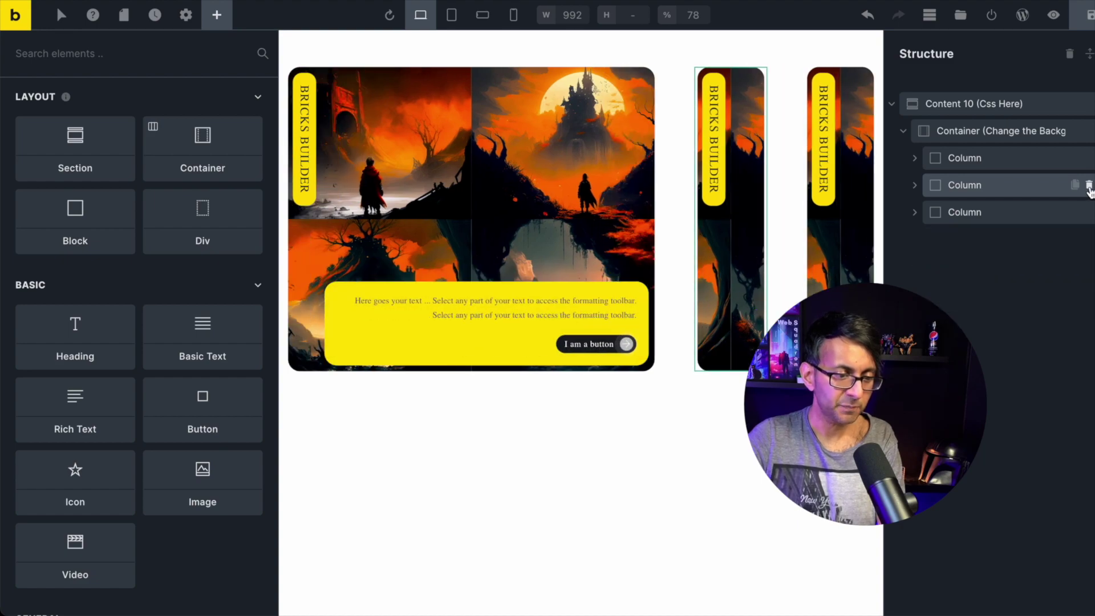
pyautogui.click(1088, 186)
pyautogui.click(1089, 185)
pyautogui.click(1073, 158)
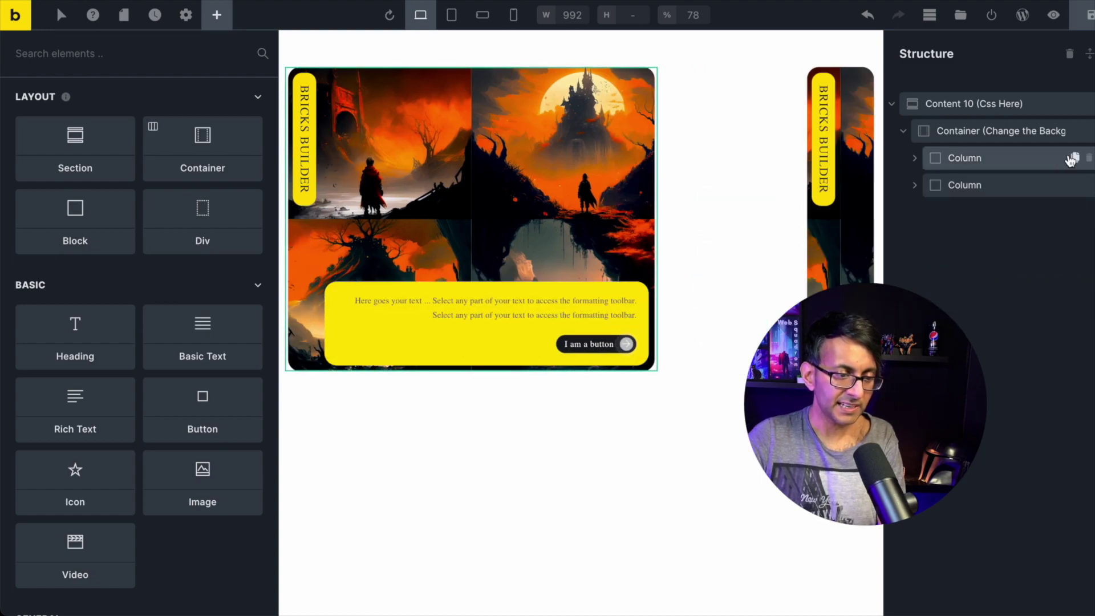
pyautogui.click(1073, 158)
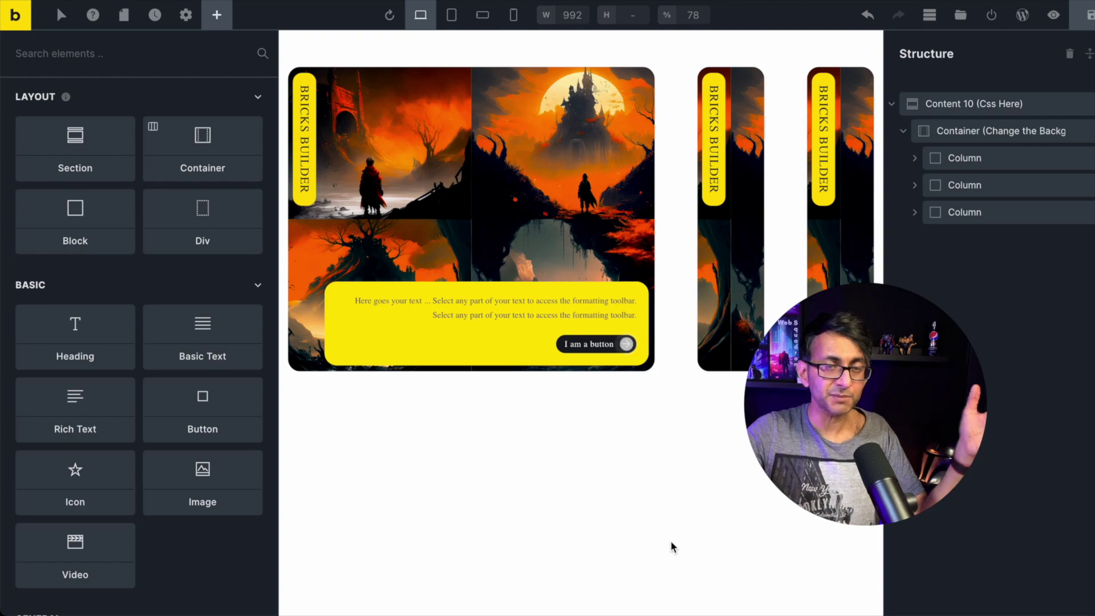
# Open the Content 10 section's Custom CSS and scroll back to the width: 120px rule.
pyautogui.click(986, 103)
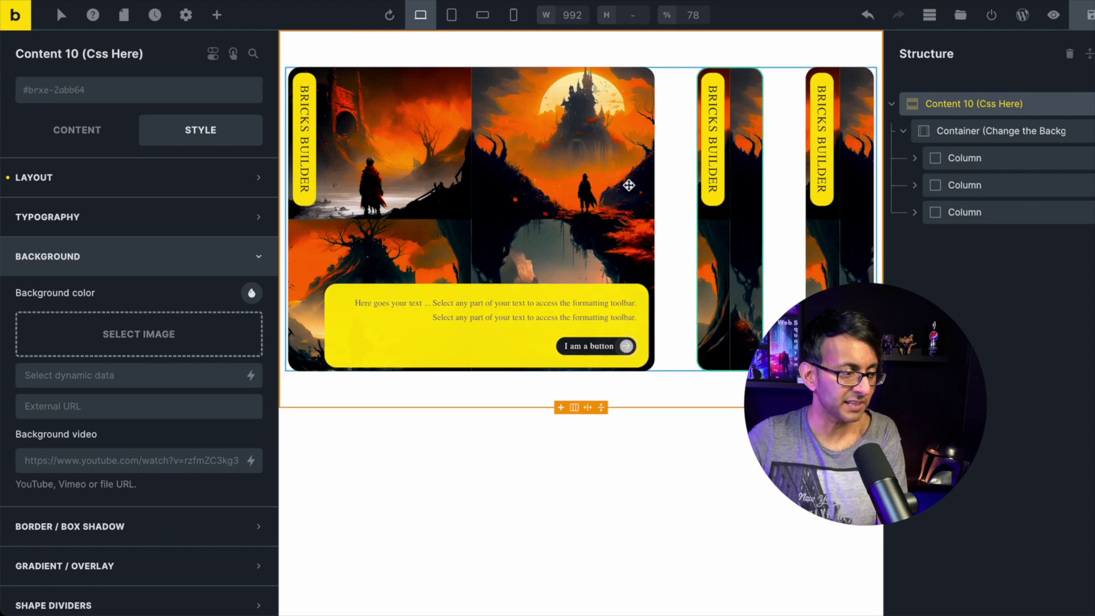
pyautogui.scroll(-3, 165, 370)
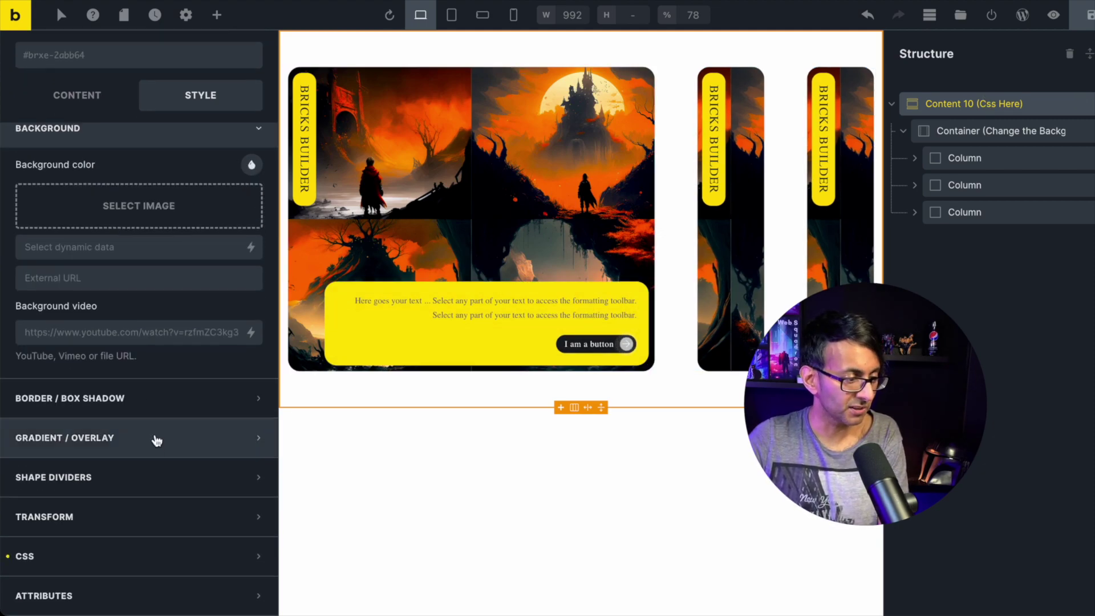
pyautogui.click(140, 547)
pyautogui.scroll(-15, 256, 468)
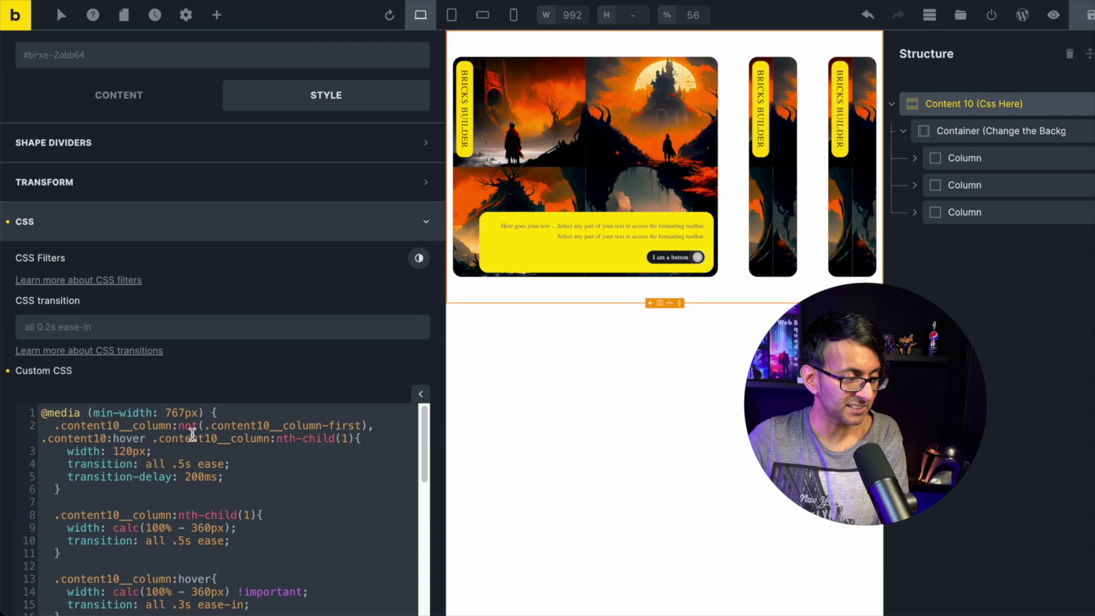
pyautogui.scroll(1, 273, 406)
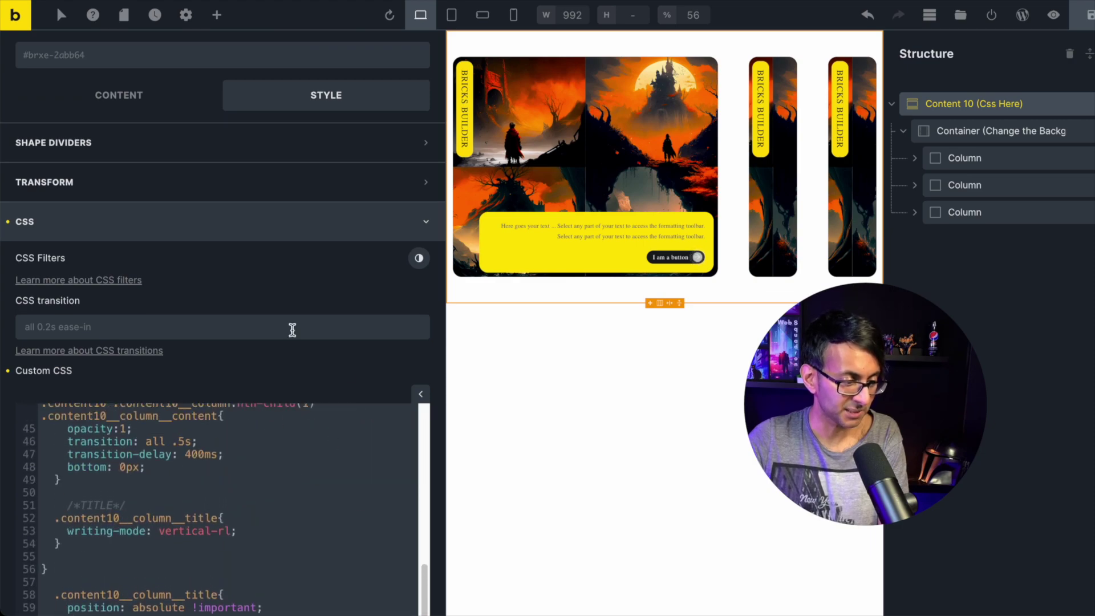
pyautogui.scroll(-4, 308, 348)
pyautogui.scroll(5, 274, 339)
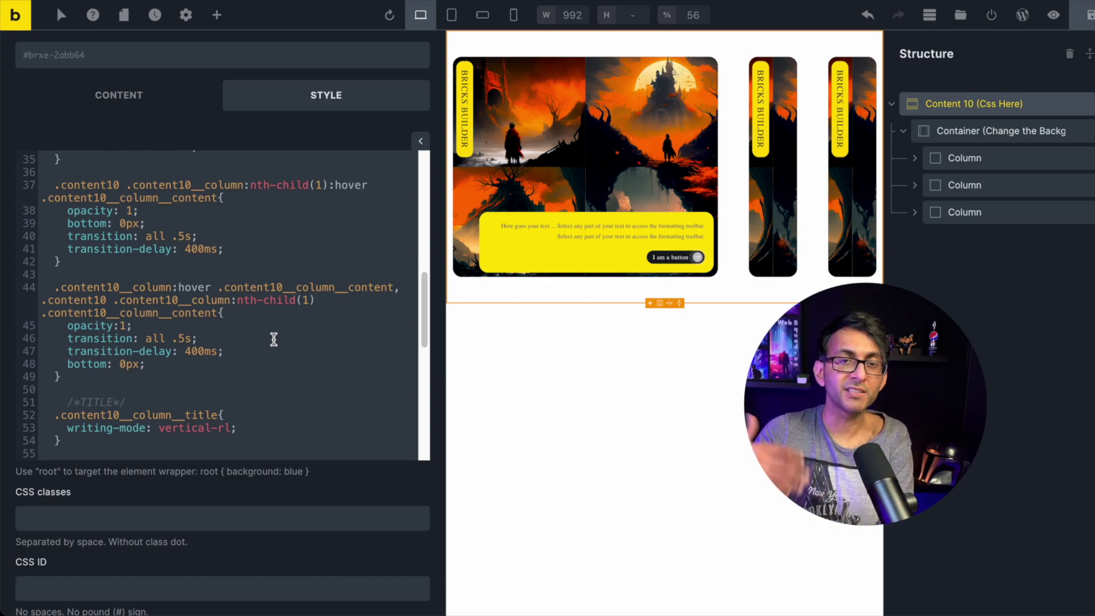
pyautogui.scroll(14, 273, 339)
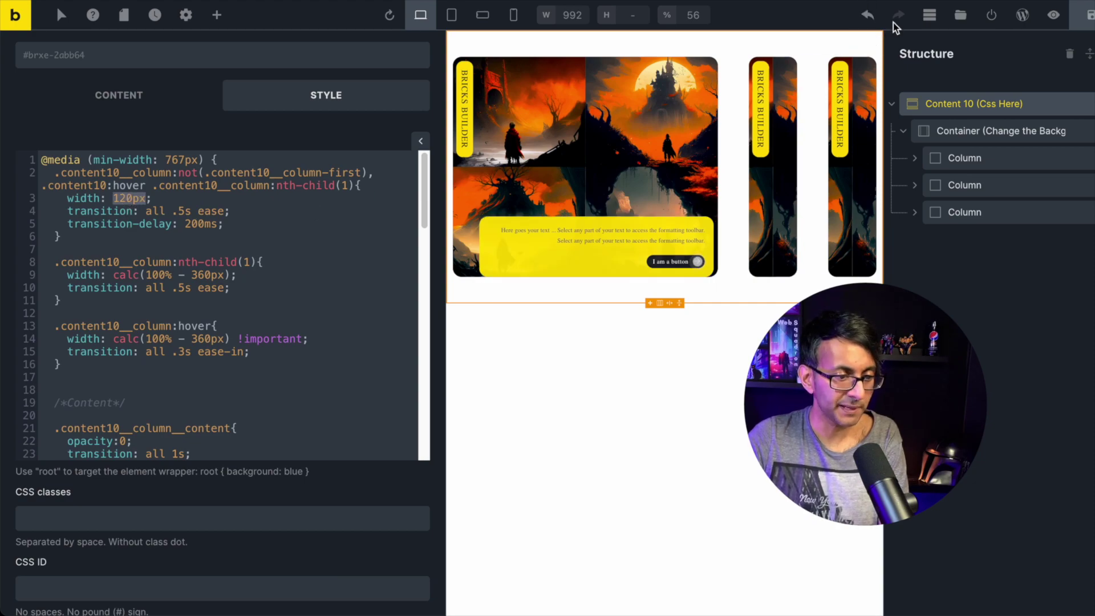
# Change the collapsed-column width in the Custom CSS from 120px to 200px.
pyautogui.click(929, 14)
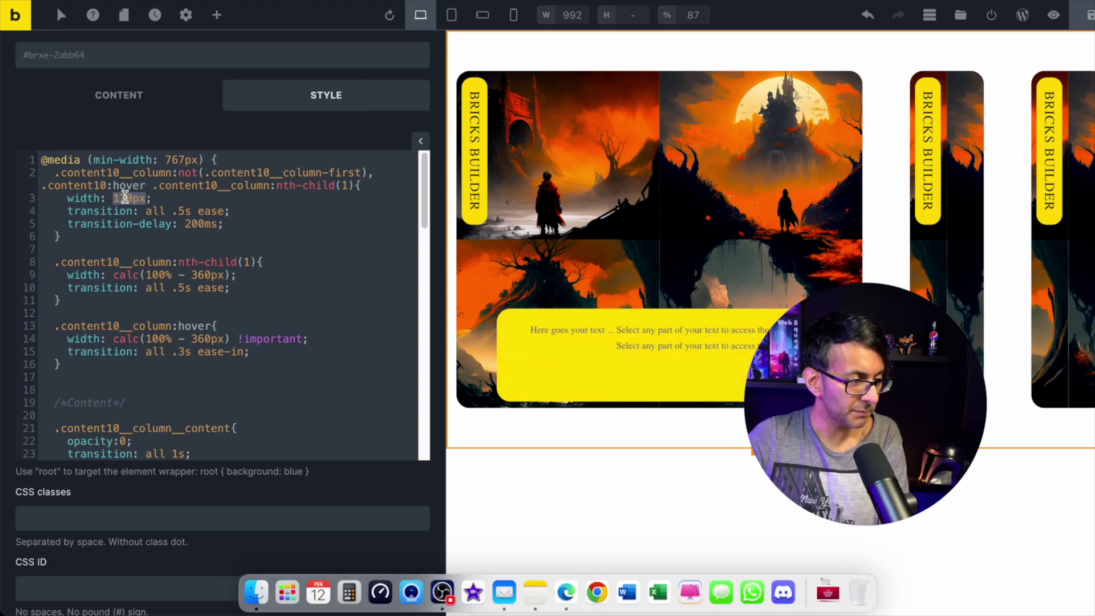
pyautogui.press('BackSpace')
pyautogui.write('20')
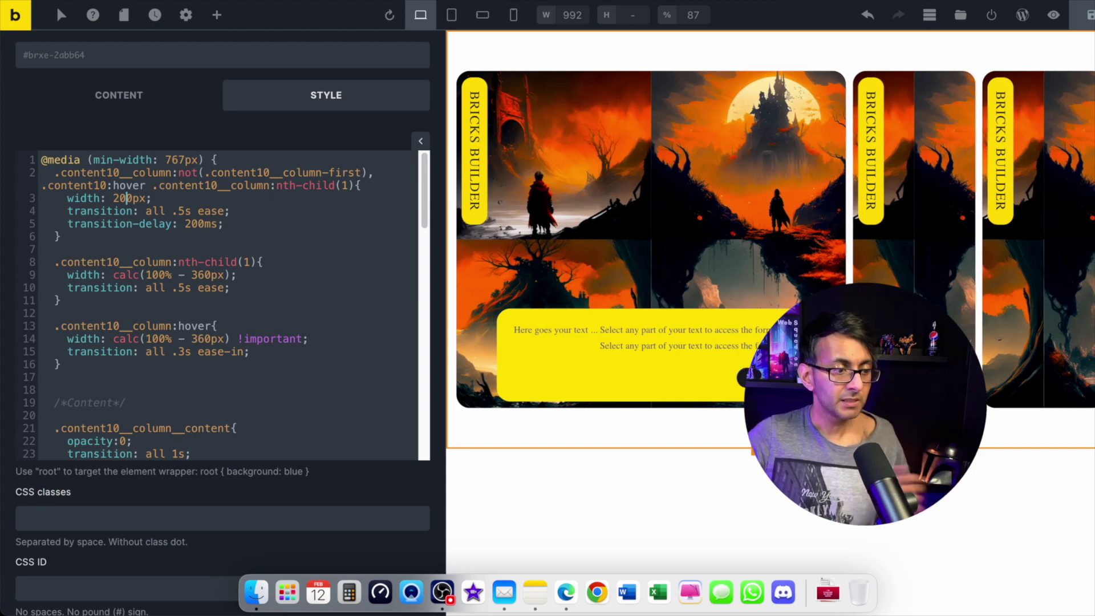
pyautogui.click(1053, 15)
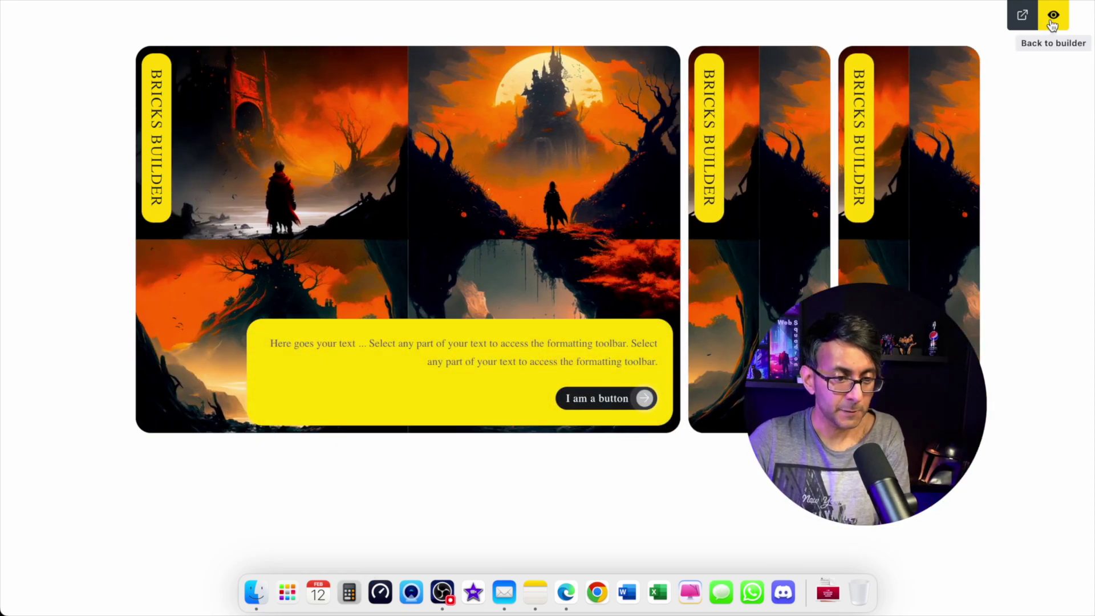
pyautogui.click(1052, 22)
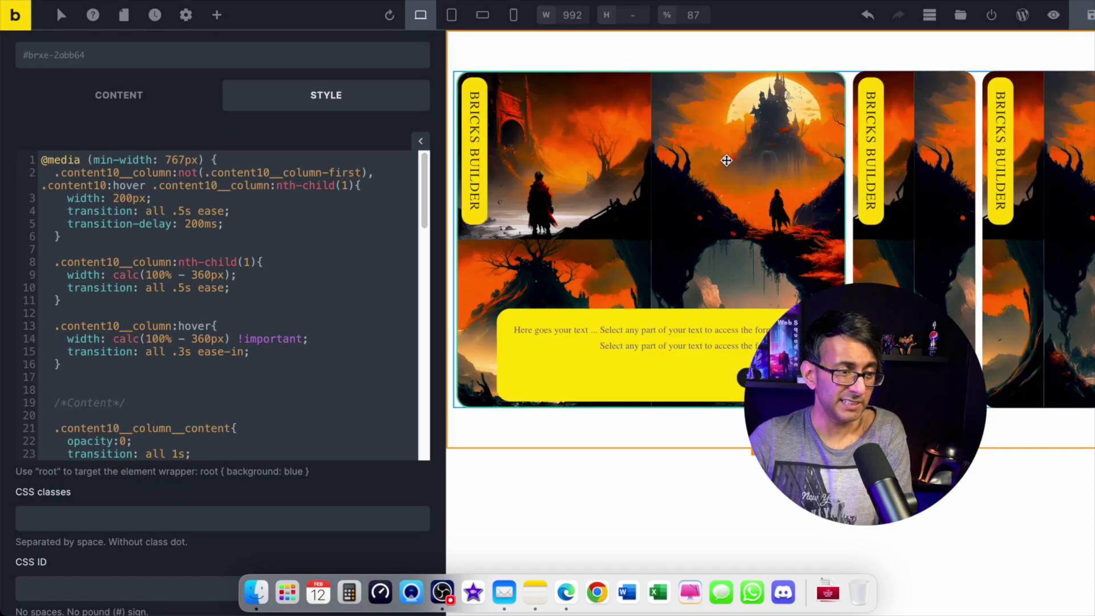
# Duplicate the first Column to add a fourth fantasy-image panel to Content 10.
pyautogui.click(930, 15)
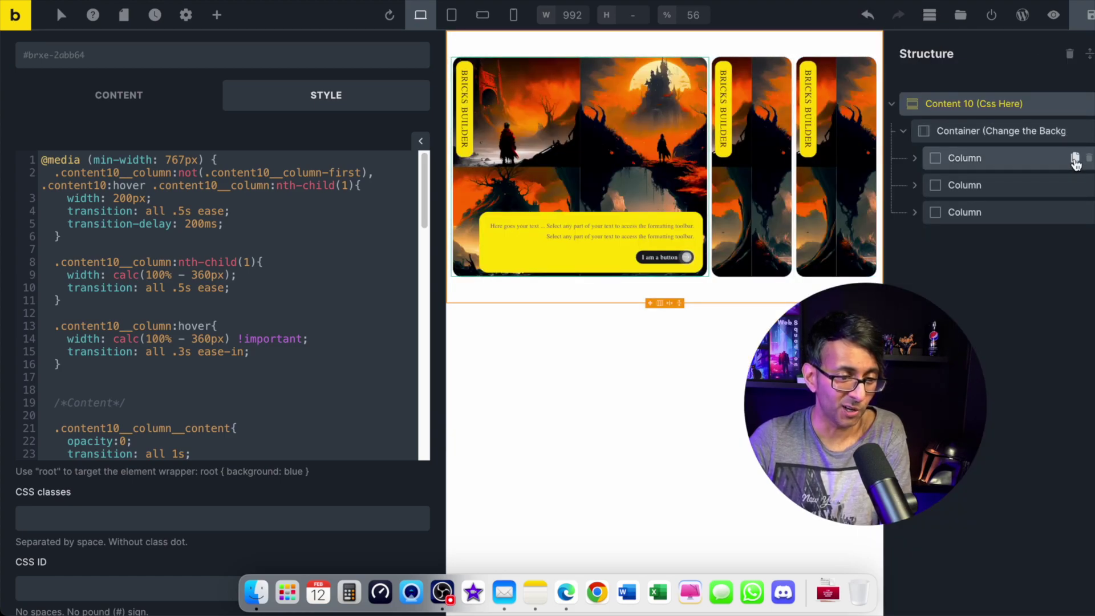
pyautogui.click(1074, 157)
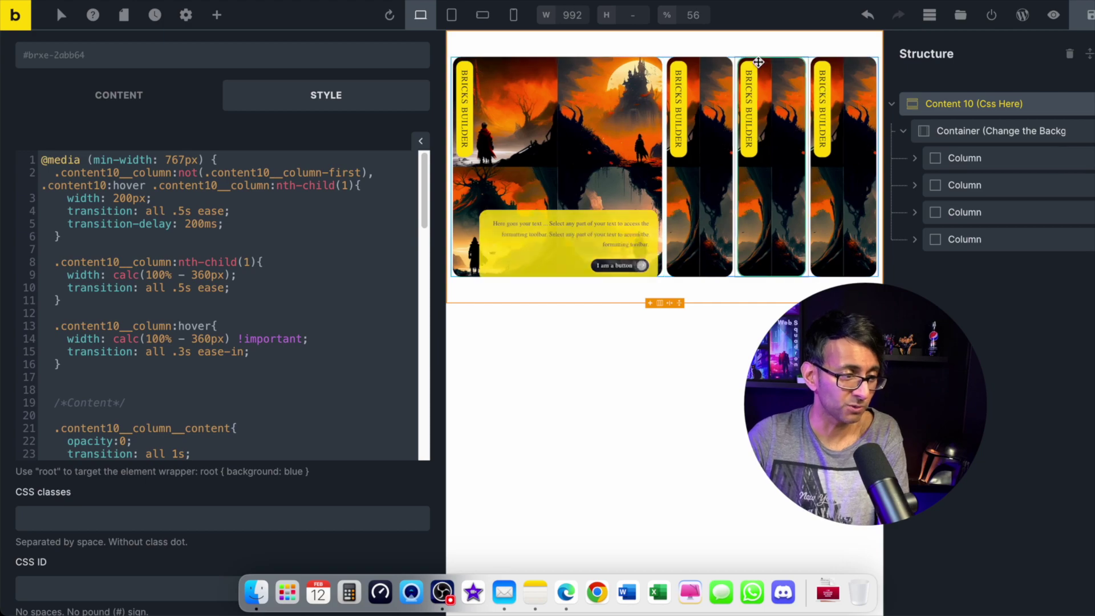
pyautogui.click(148, 96)
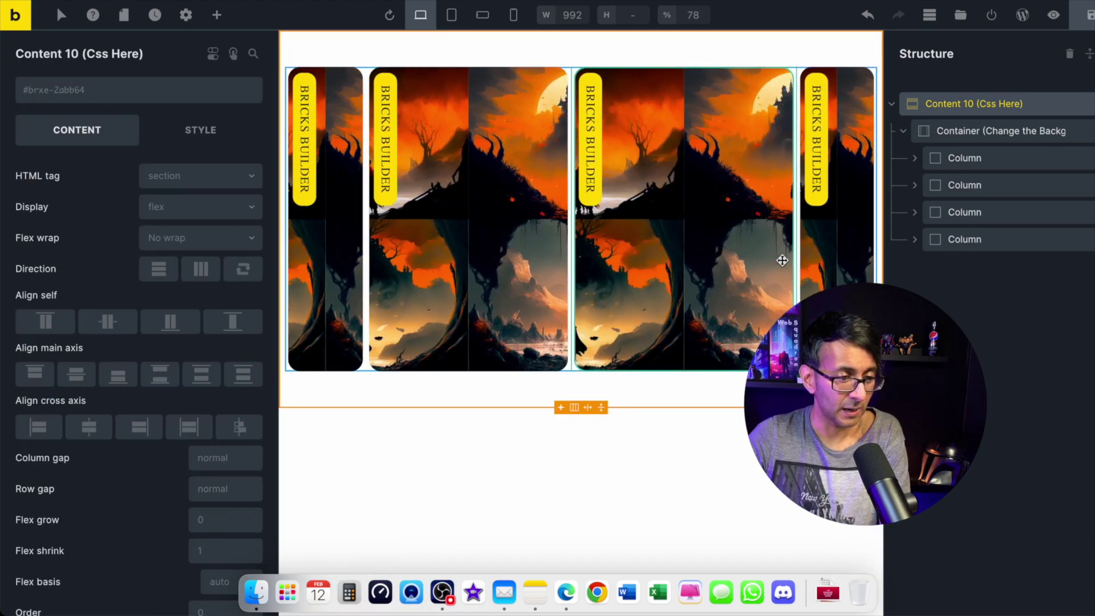